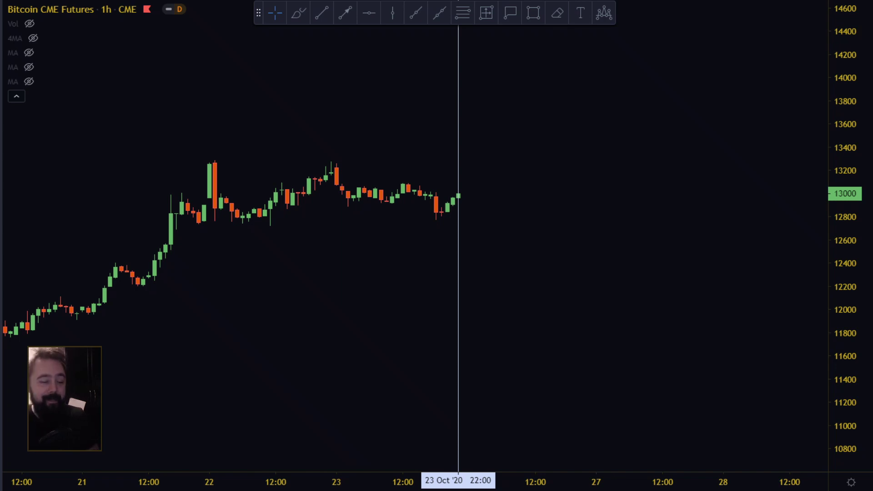
Step: Switch the one-hour chart from Bitcoin CME Futures to Bitcoin / TetherUS on Binance
left_click_drag(746, 203, 759, 233)
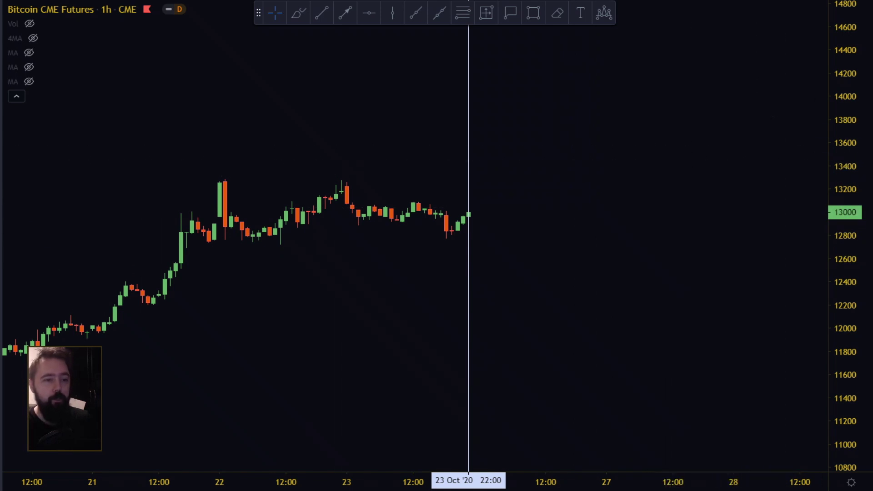
key("Down")
scroll(837, 186, "down", 3)
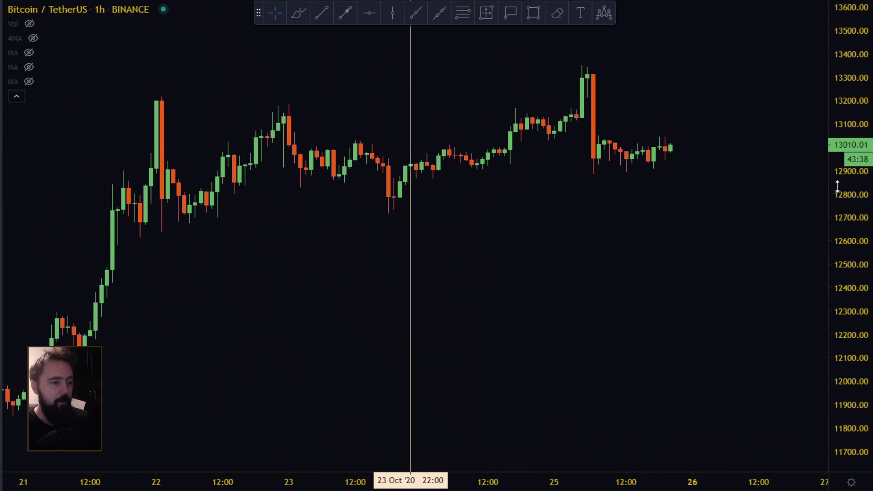
left_click_drag(710, 289, 742, 288)
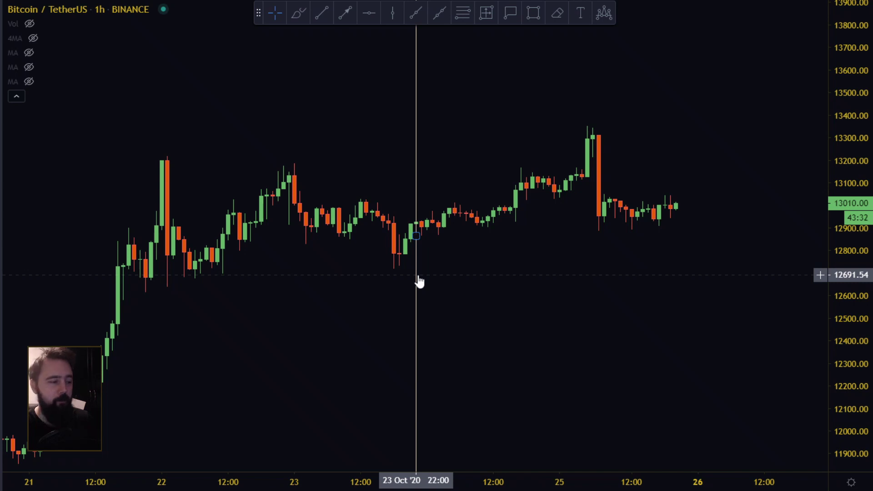
left_click_drag(535, 260, 571, 260)
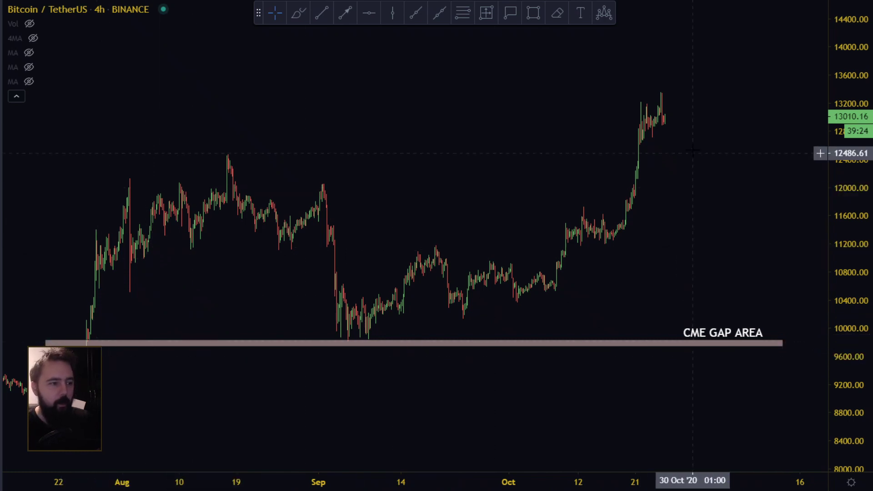
Step: Measure the price range from about 13,052 down to the CME gap area on the 4-hour Bitcoin / TetherUS chart
left_click(698, 114, "shift")
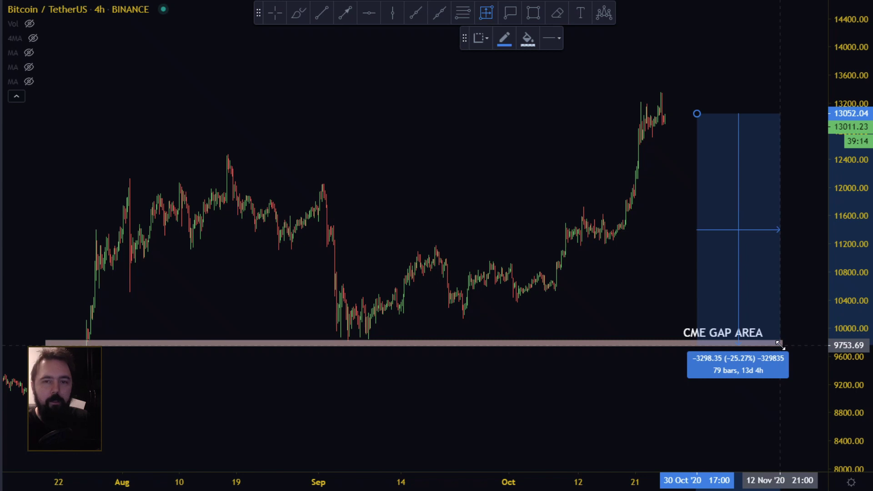
left_click(780, 346)
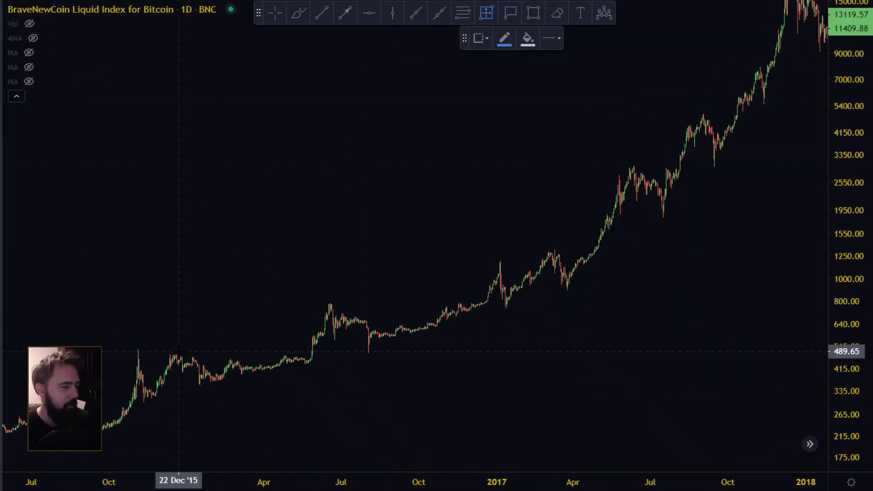
Step: On the BraveNewCoin index chart, mark date and price ranges over the 16 Dec '15–25 Feb '16 and 21 Jun–09 Sep '16 pullbacks
left_click(174, 354)
left_click(234, 383)
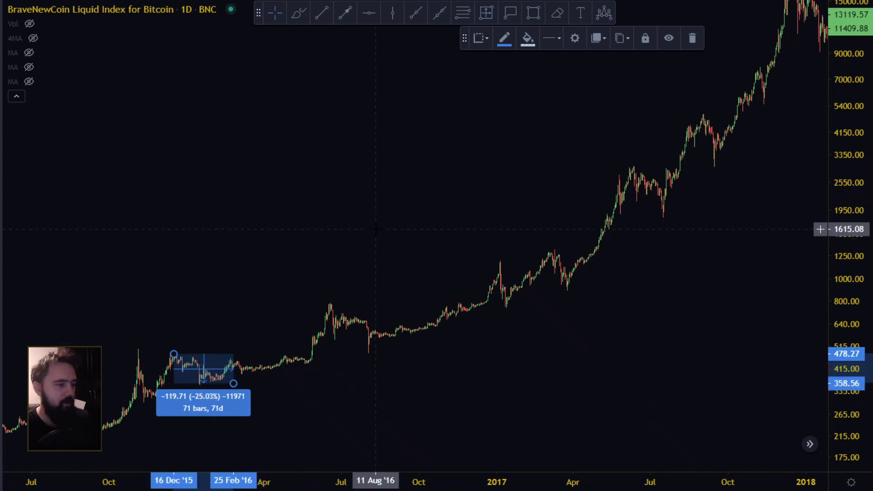
left_click(485, 19)
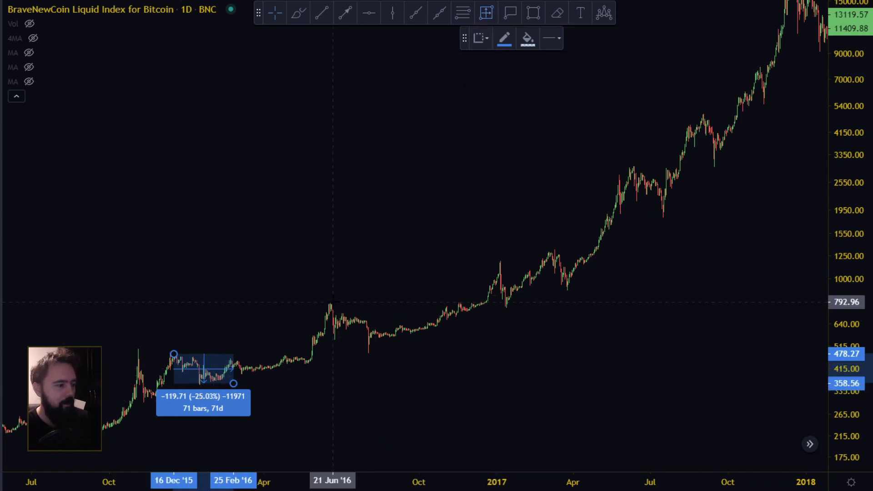
left_click(333, 302)
left_click(400, 352)
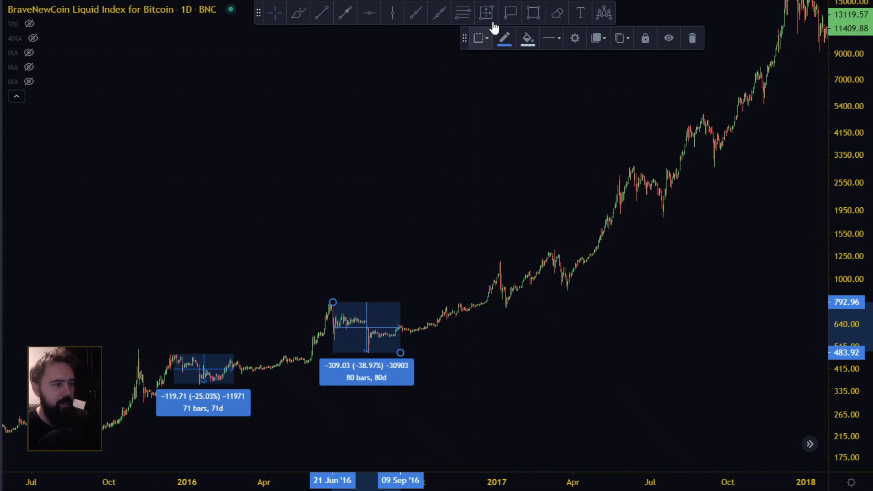
Step: Mark date and price ranges over the 06–31 Jan '17 and 06 Mar–20 Apr '17 pullbacks
left_click(501, 258)
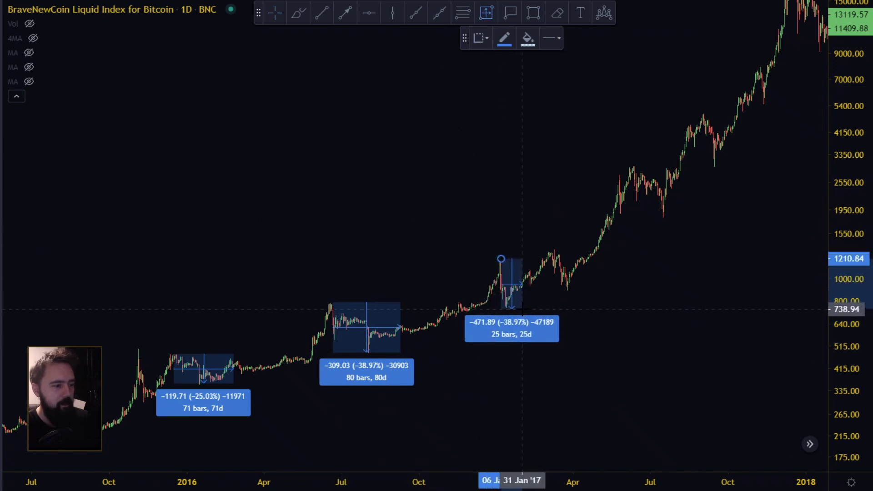
left_click(522, 310)
left_click(486, 13)
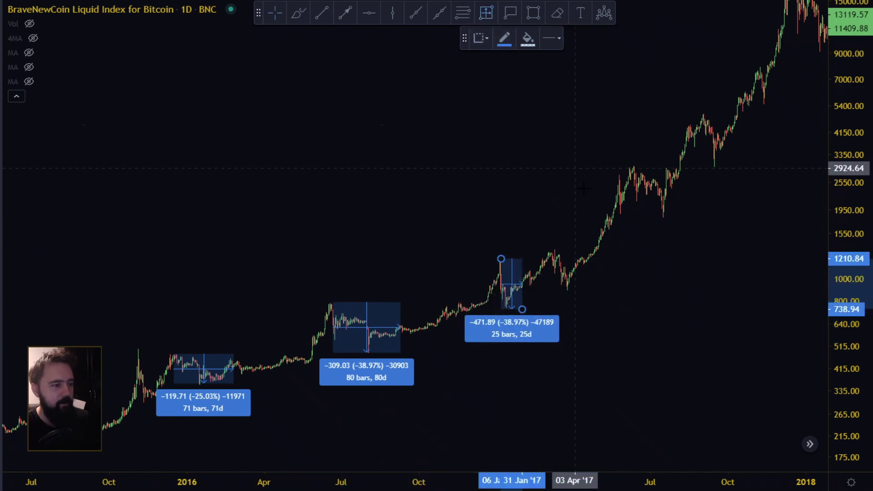
left_click(550, 251)
left_click(589, 290)
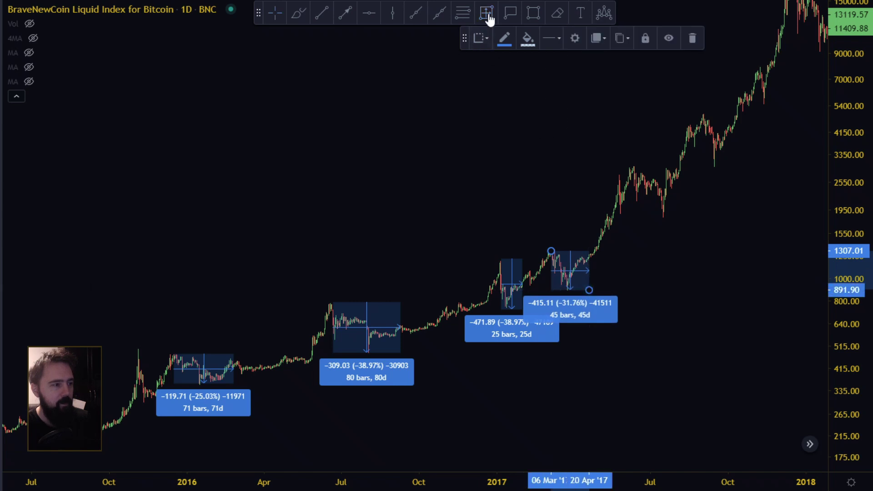
Step: Mark date and price ranges over the 06 Jun–09 Aug '17 and 31 Aug–14 Oct '17 pullbacks
left_click(629, 167)
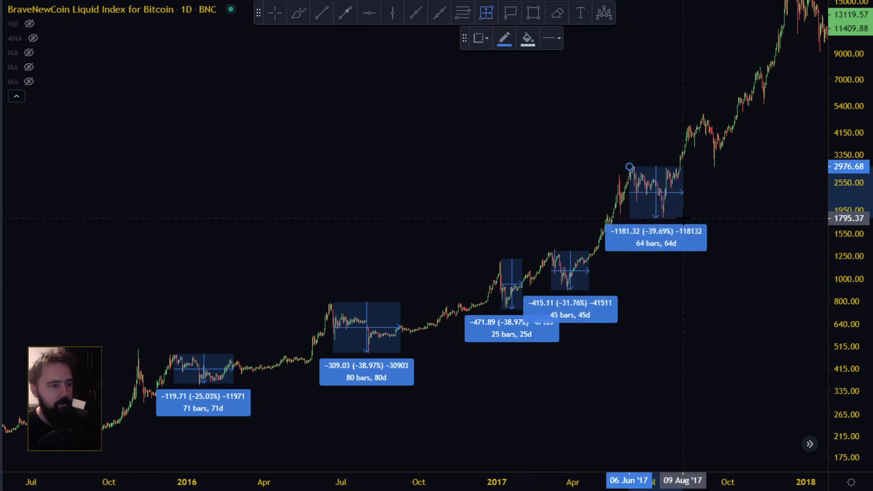
left_click(683, 218)
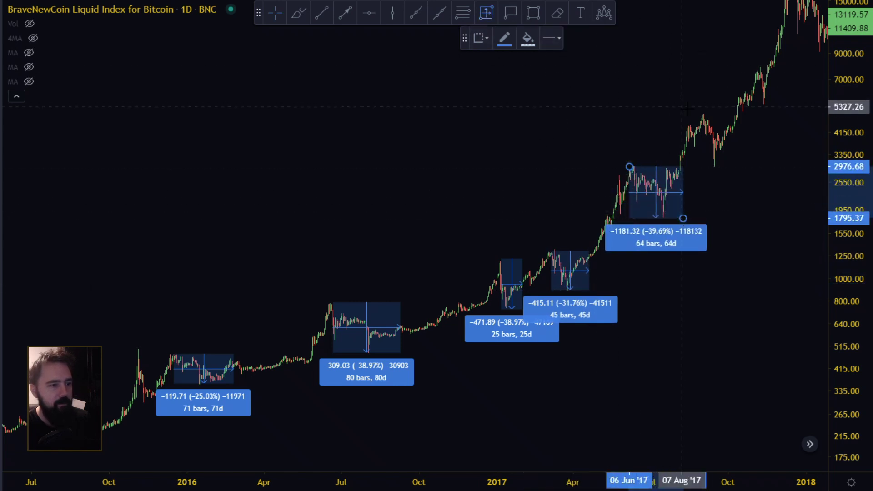
left_click(701, 112)
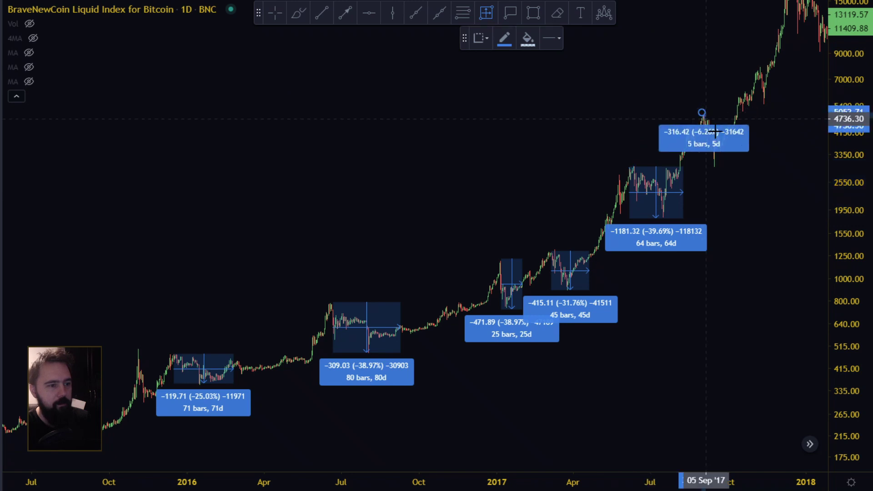
left_click(739, 165)
Step: Mark a date and price range over the pullback starting 06 Nov '17, from about 7,853 down to about 5,486
left_click(486, 13)
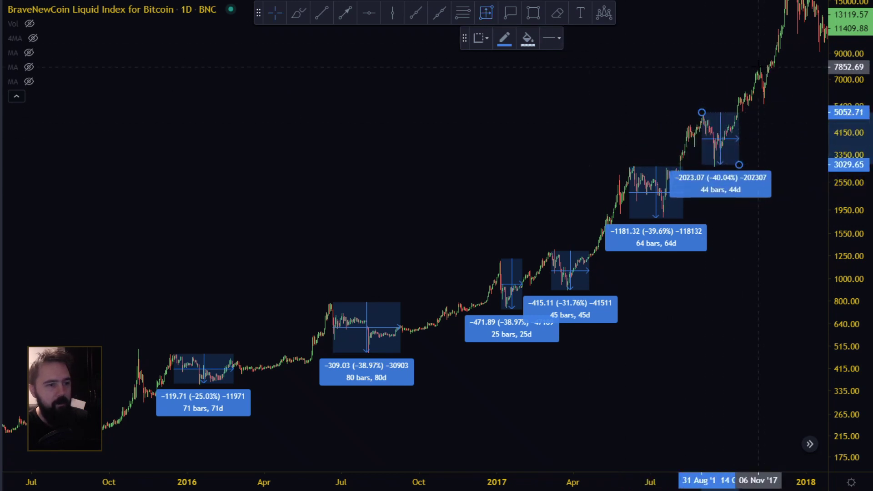
left_click(758, 67)
left_click(781, 104)
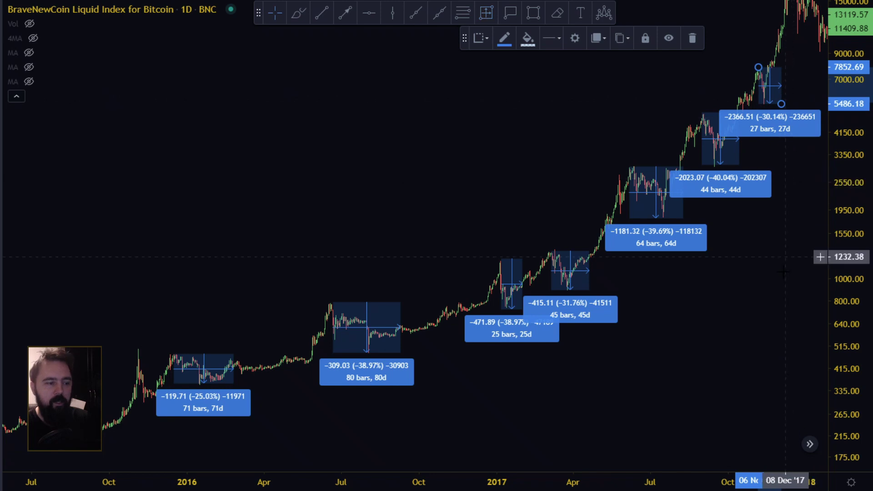
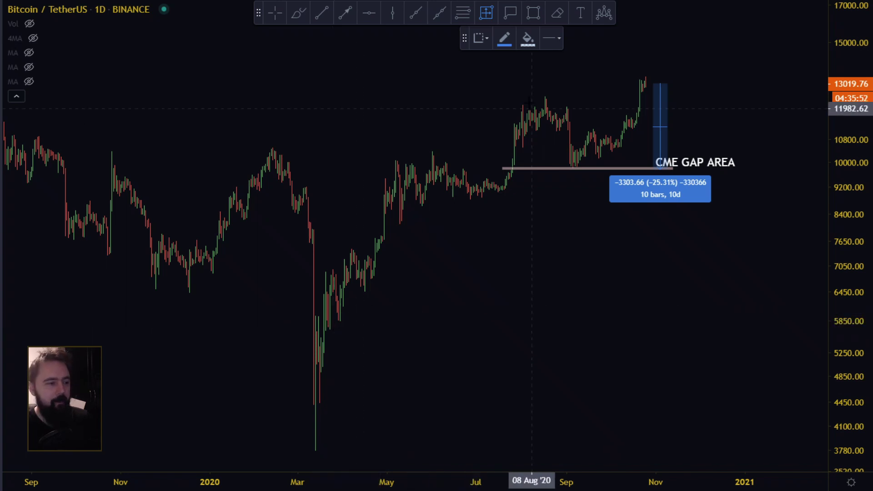
Step: On the daily Bitcoin / TetherUS chart, mark the 15 Aug–18 Sep '20 pullback with a range from about 12,506 to 9,896
left_click(542, 97)
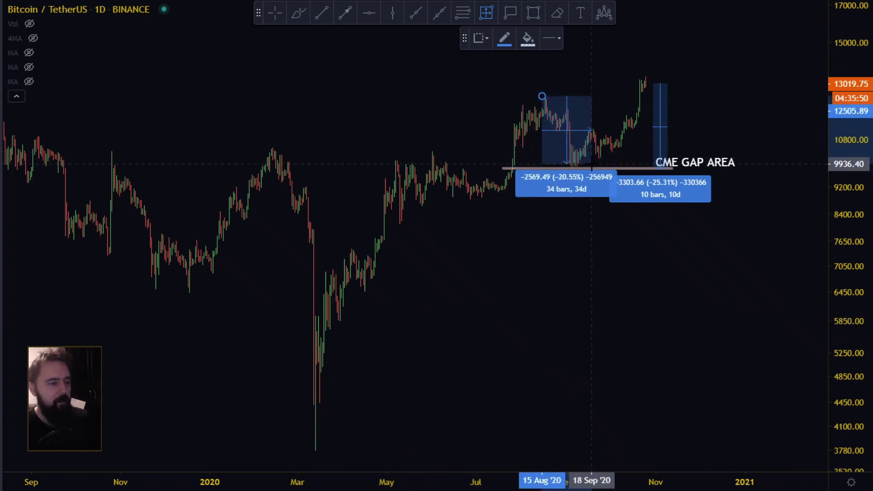
left_click(591, 165)
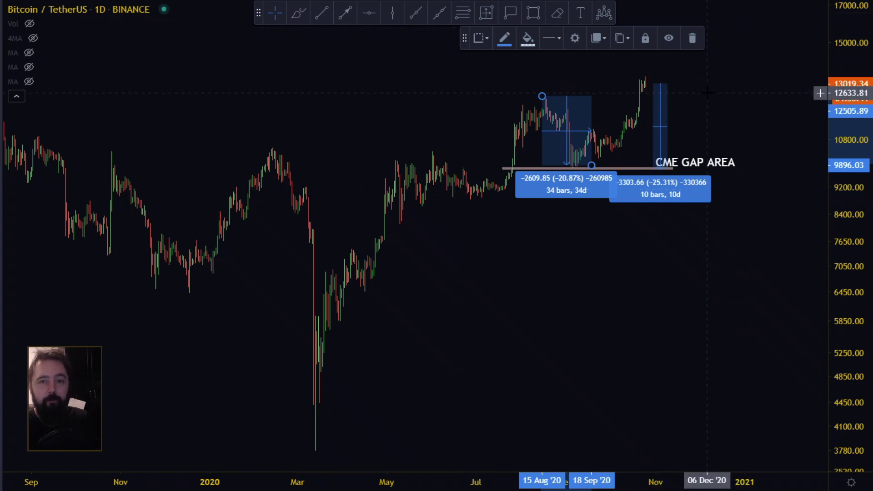
Step: Measure a temporary projected drop beyond the latest candles, from about 13,402 to about 7,879, and discard the range
scroll(659, 87, "up", 3)
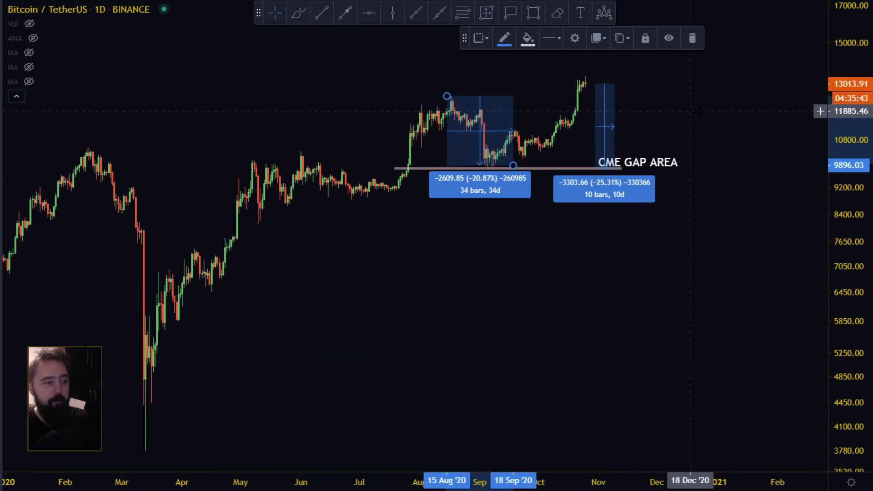
left_click(593, 78)
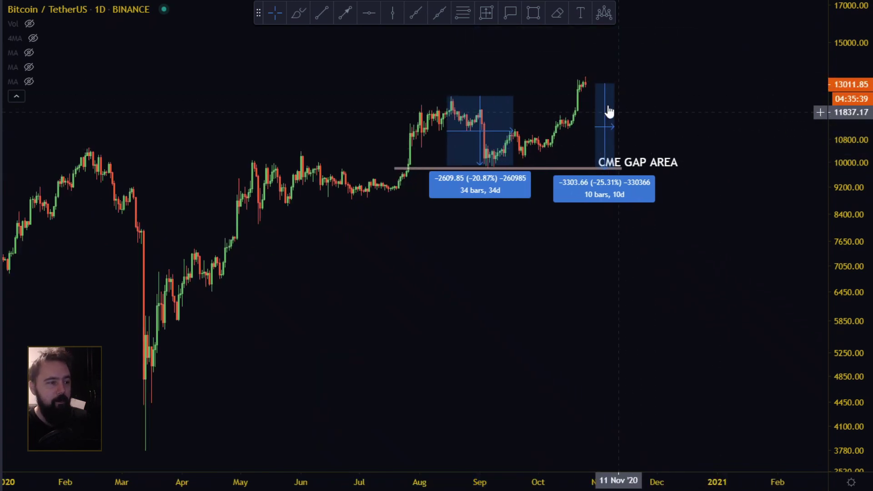
left_click(486, 13)
left_click(611, 76)
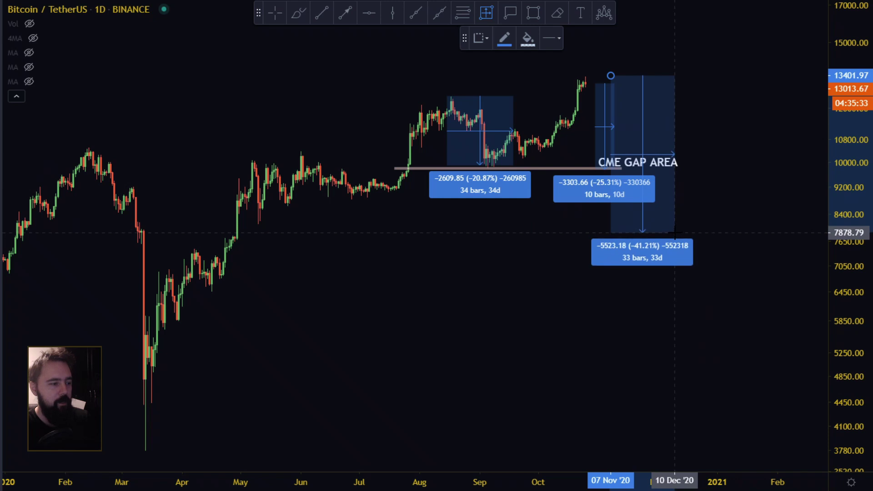
key("Escape")
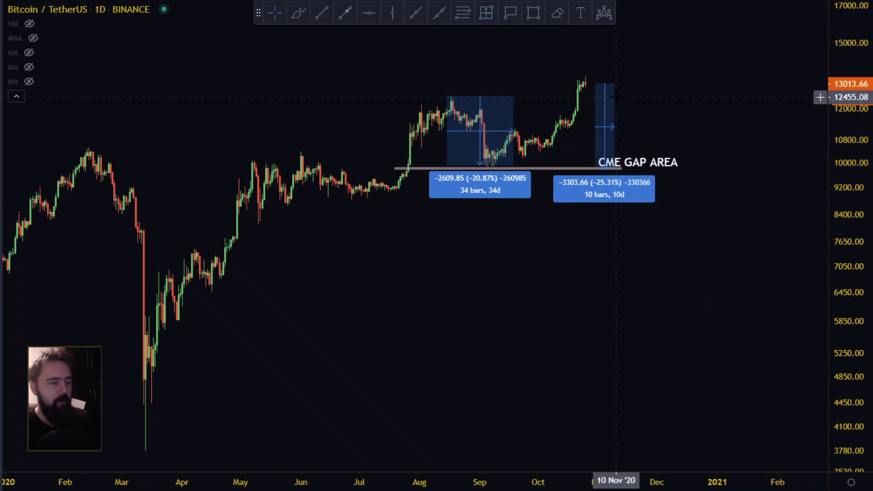
Step: Draw a rectangle around the May–July 2020 consolidation, spanning about 10,562 down to about 8,273 and starting 18 Apr '20
scroll(589, 89, "up", 2)
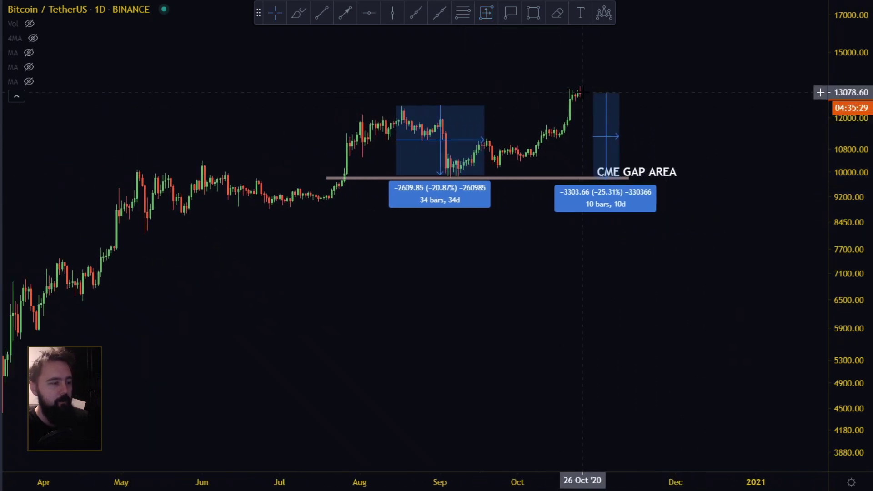
key("alt+shift+r")
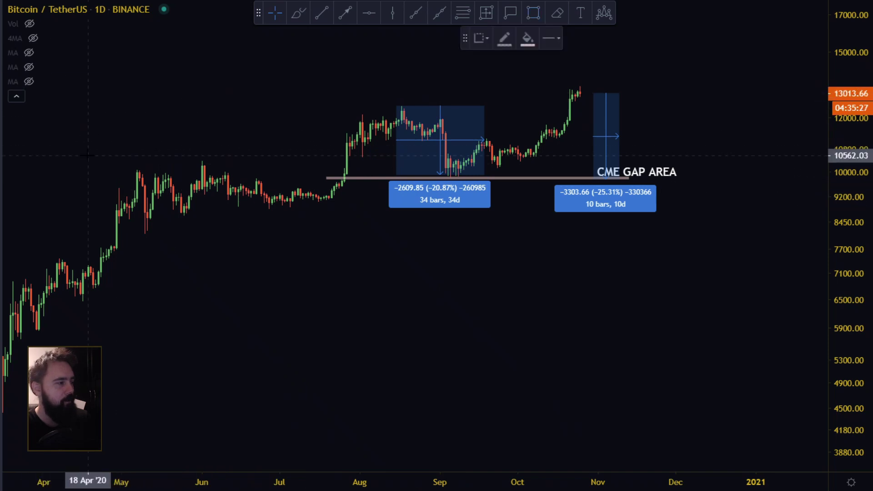
left_click(88, 155)
left_click(350, 228)
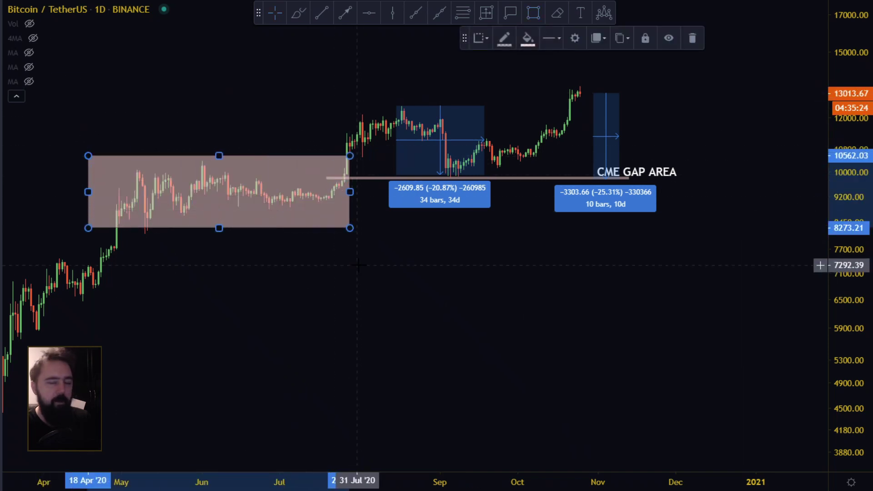
Step: Draw a downward arrow from the latest candle at about 13,105 to about 7,442 on 29 Oct '20
left_click_drag(282, 269, 331, 269)
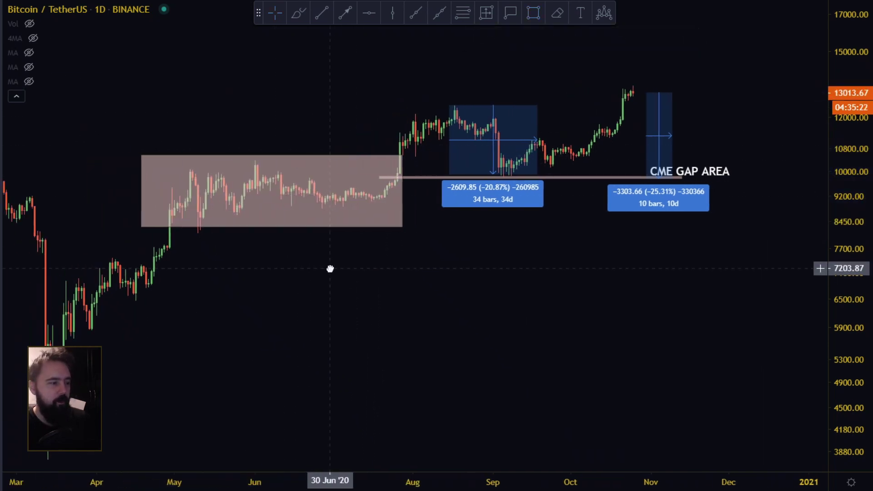
scroll(691, 164, "right", 2)
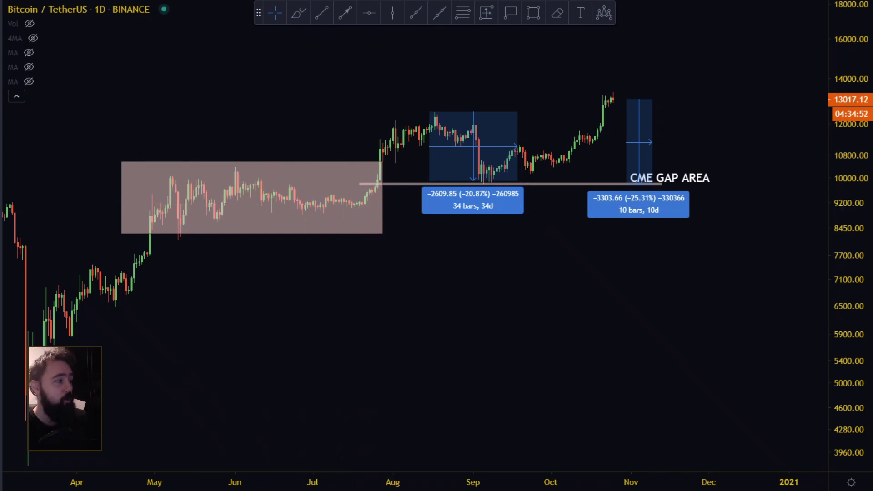
left_click(345, 13)
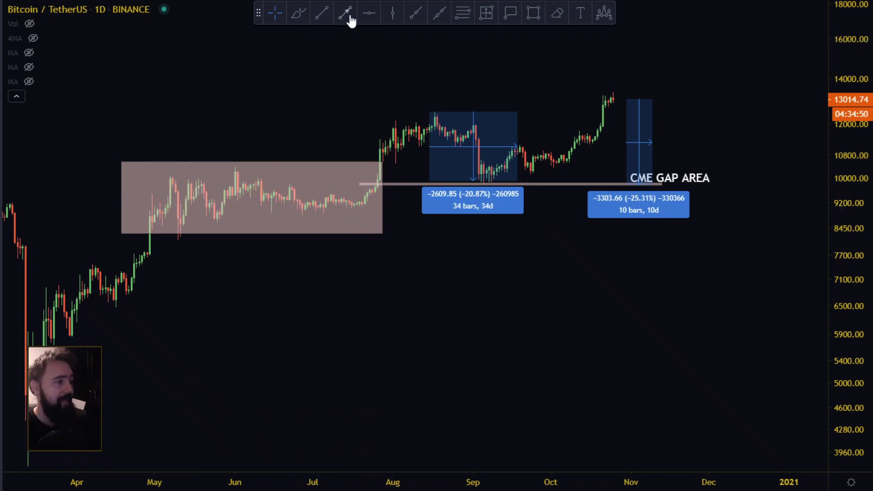
left_click(615, 97)
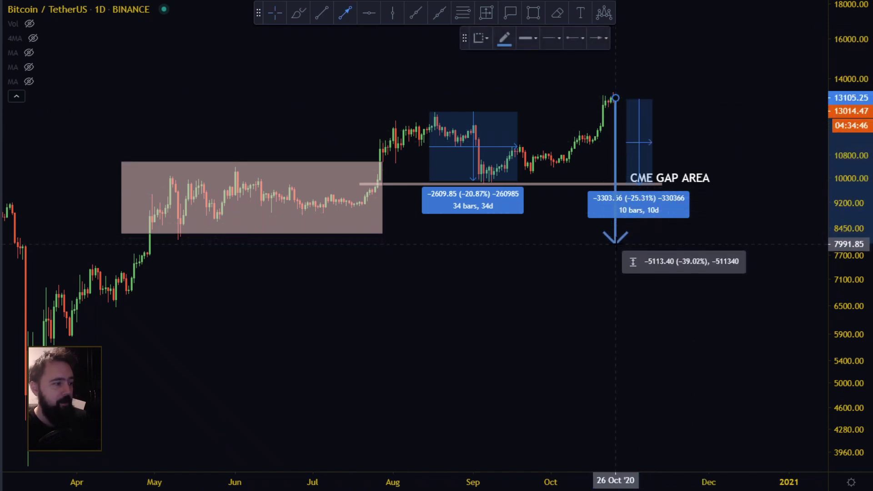
left_click(615, 245)
left_click_drag(615, 244, 624, 266)
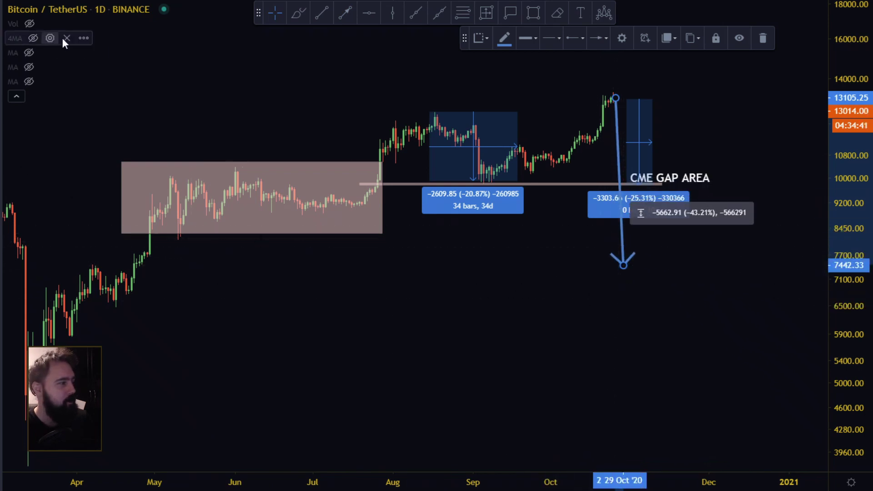
Step: Place a horizontal line at about 8,090 beneath the consolidation rectangle and add freehand brush marks along its underside
left_click(364, 20)
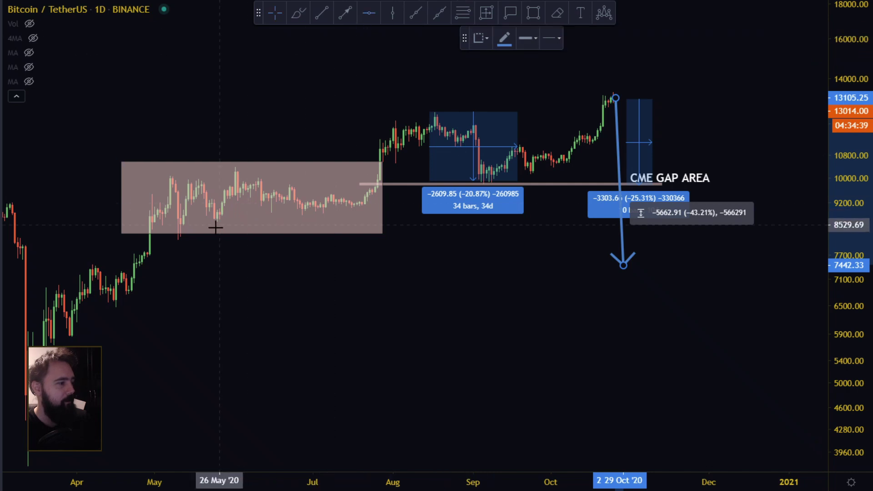
left_click(185, 240)
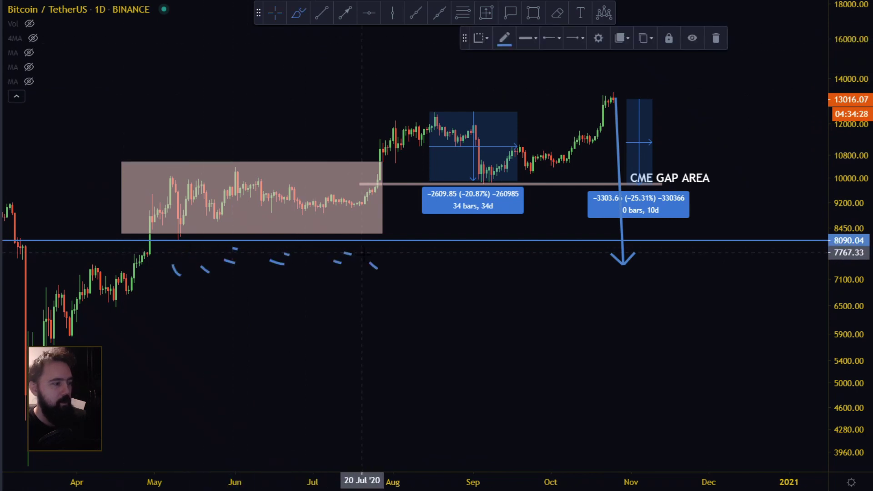
mouse_move(240, 242)
left_mouse_down()
mouse_move(371, 242)
mouse_move(166, 245)
mouse_move(322, 243)
left_mouse_up()
mouse_move(626, 264)
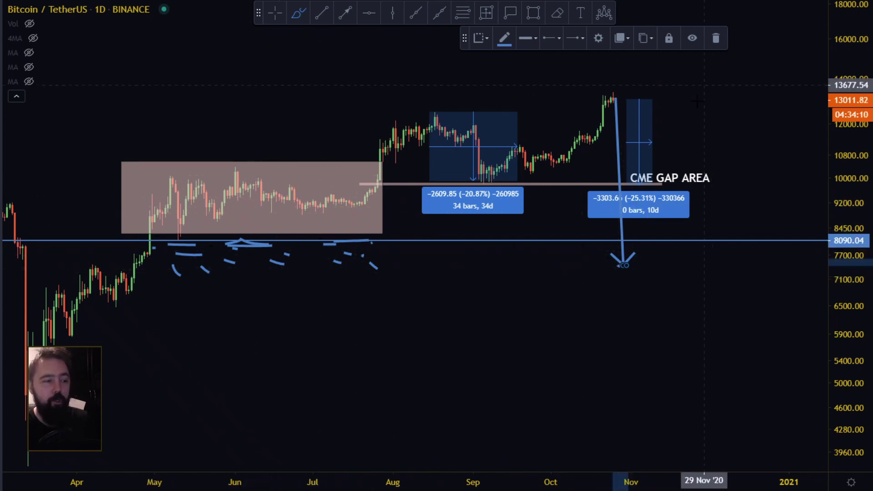
Step: Draw an upward arrow from the tip of the downward arrow, at about 7,397 on 29 Oct '20, to about 17,355 on 12 Dec '20
left_click(345, 14)
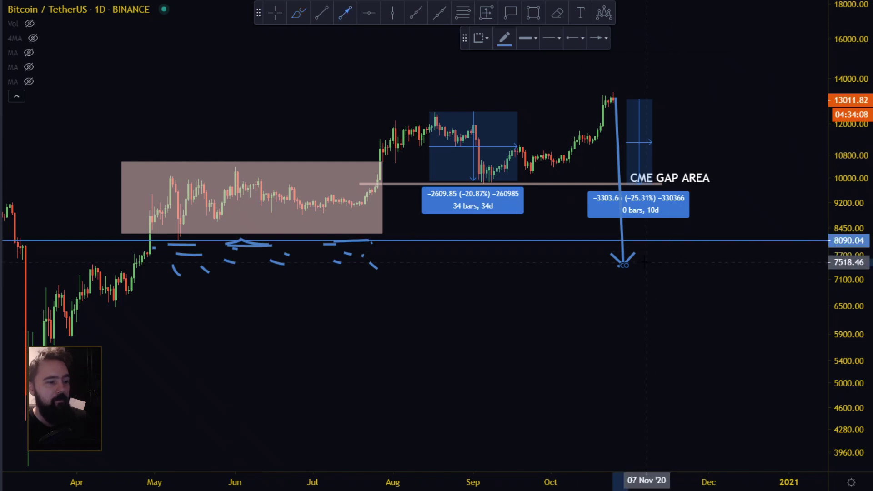
left_click(623, 266)
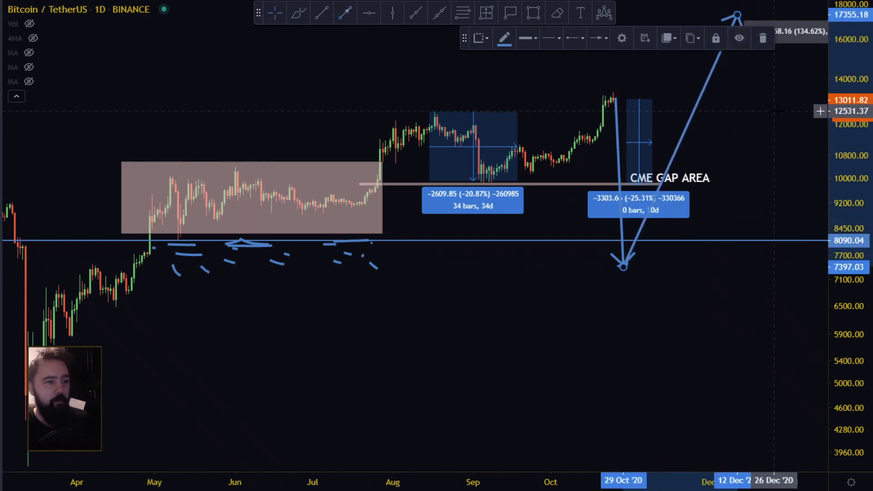
left_click(737, 14)
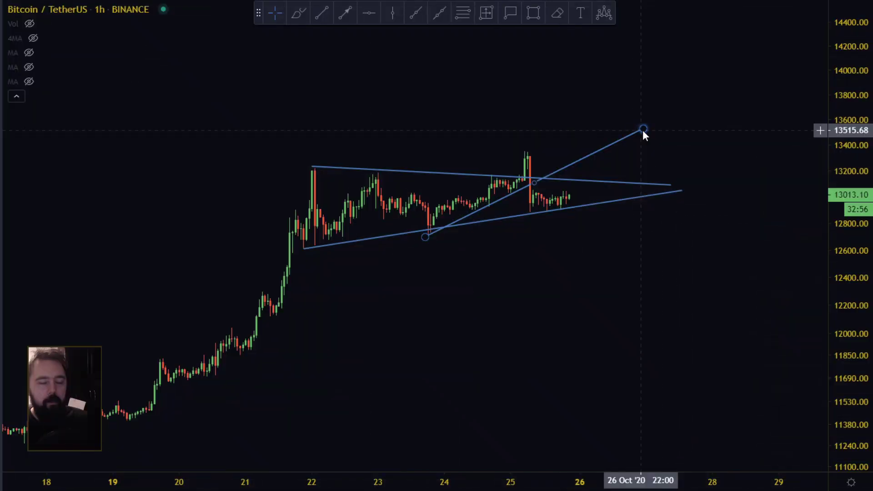
Step: On the 1-hour chart, end the steeper rising trend line at about 13,516 and extend the triangle's upper line to 27 Oct '20 13:00
left_click(642, 130)
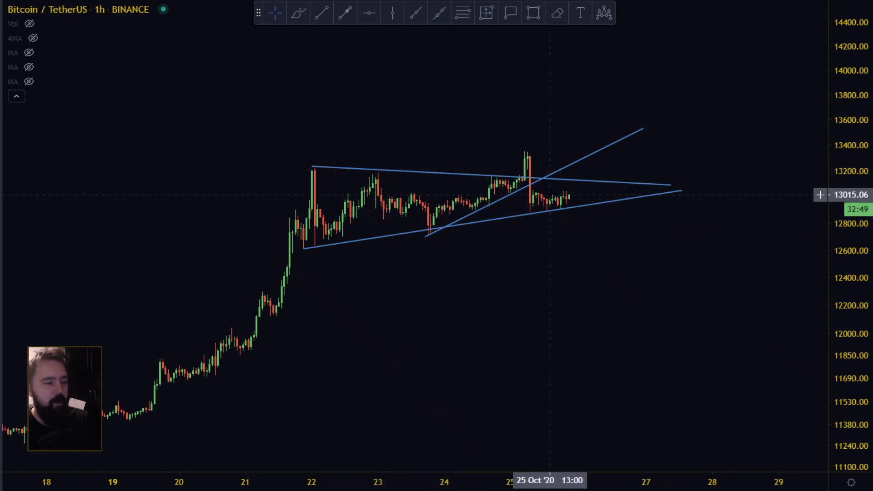
left_click(669, 184)
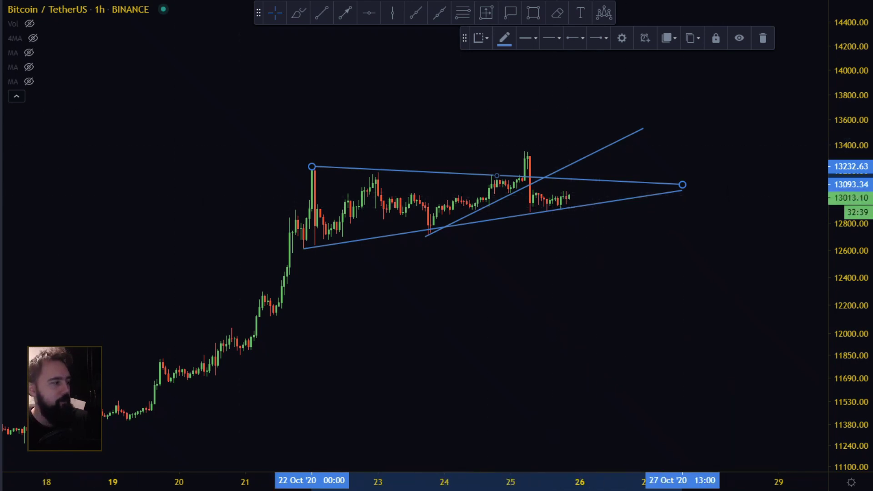
Step: Brush freehand arrows from the latest candles above and below the triangle, and trace over its upper trend line
key("alt+t")
mouse_move(572, 199)
left_mouse_down()
mouse_move(607, 169)
mouse_move(607, 183)
mouse_move(649, 185)
left_mouse_up()
left_click_drag(575, 182, 428, 170)
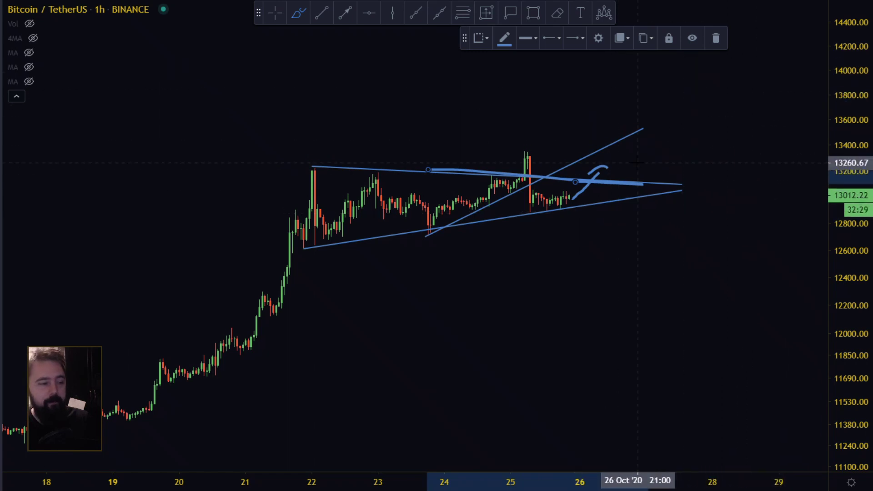
mouse_move(576, 206)
left_mouse_down()
mouse_move(620, 237)
mouse_move(613, 217)
left_mouse_up()
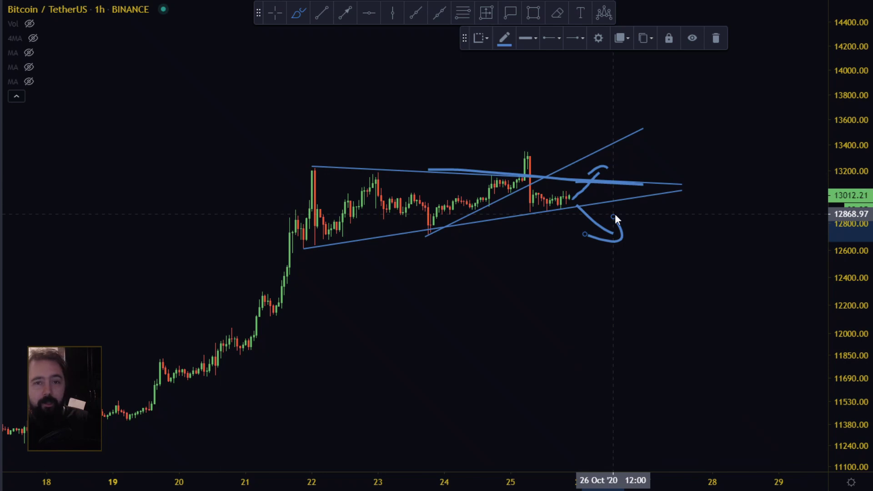